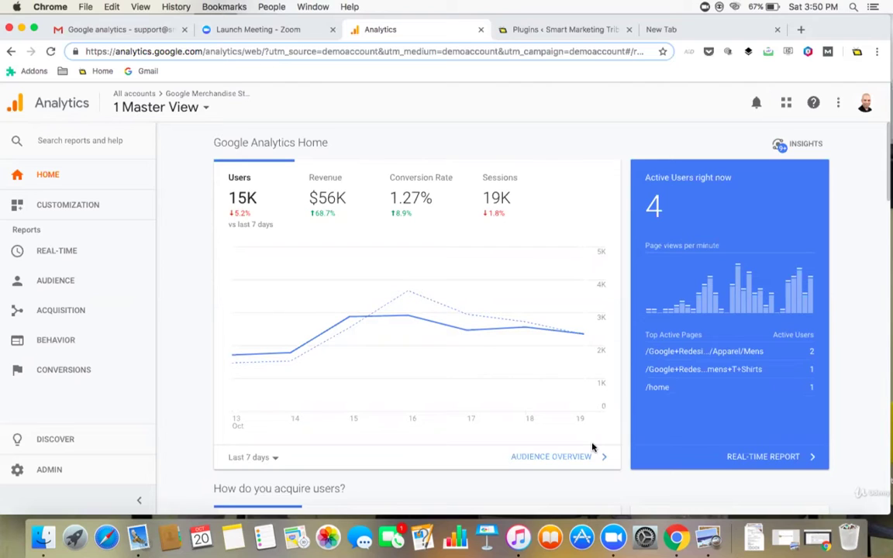
# Open the Audience Overview report and discard the unsaved segment changes
pyautogui.click(50, 283)
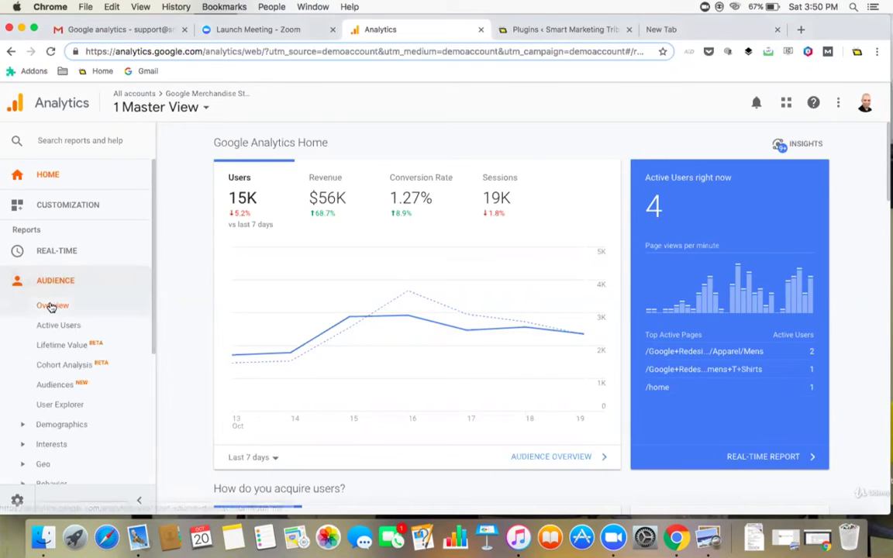
pyautogui.click(52, 306)
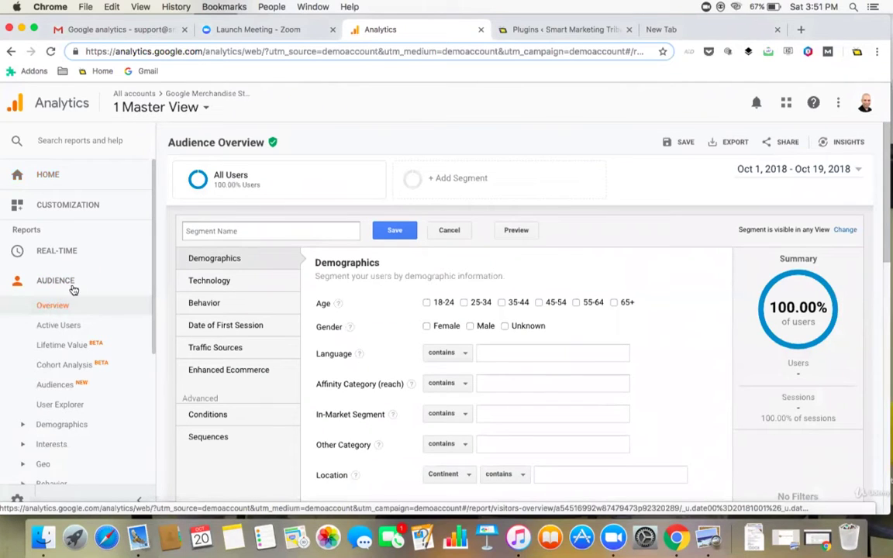
pyautogui.click(233, 178)
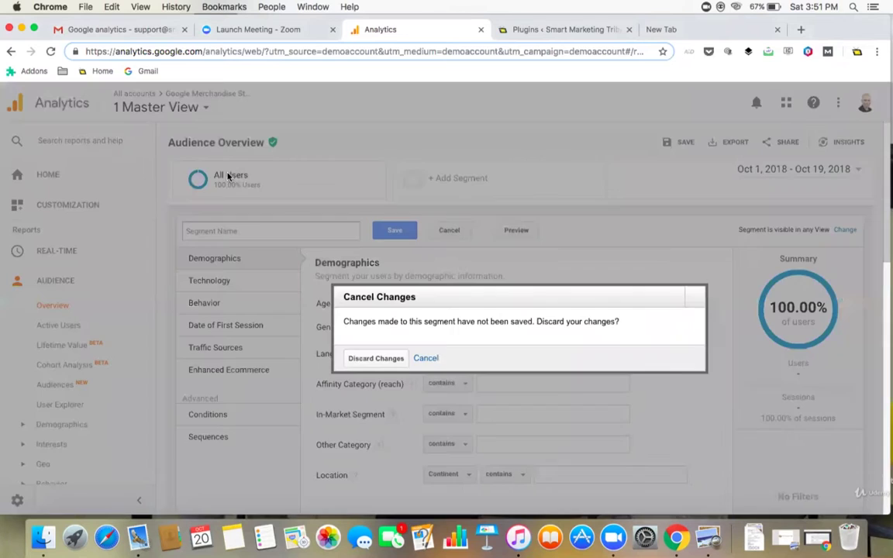
pyautogui.click(694, 297)
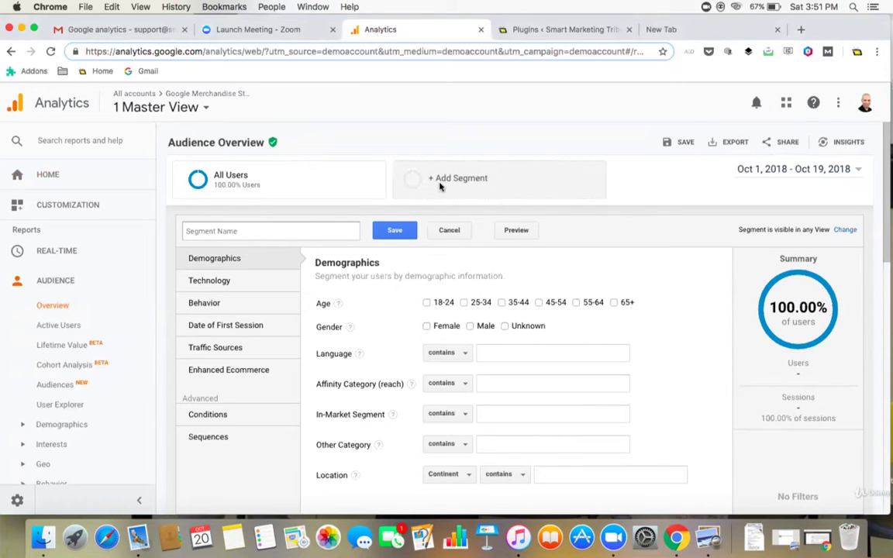
pyautogui.click(439, 187)
pyautogui.click(380, 360)
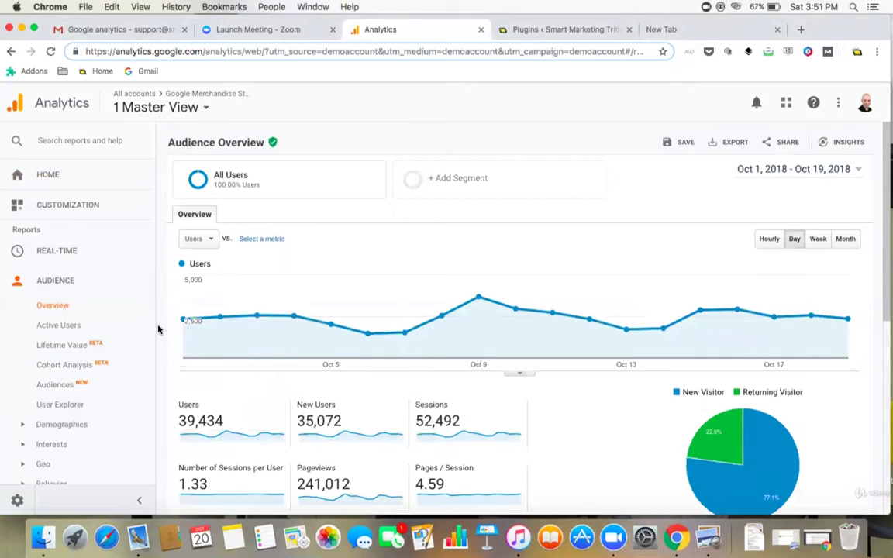
pyautogui.scroll(-10, 158, 329)
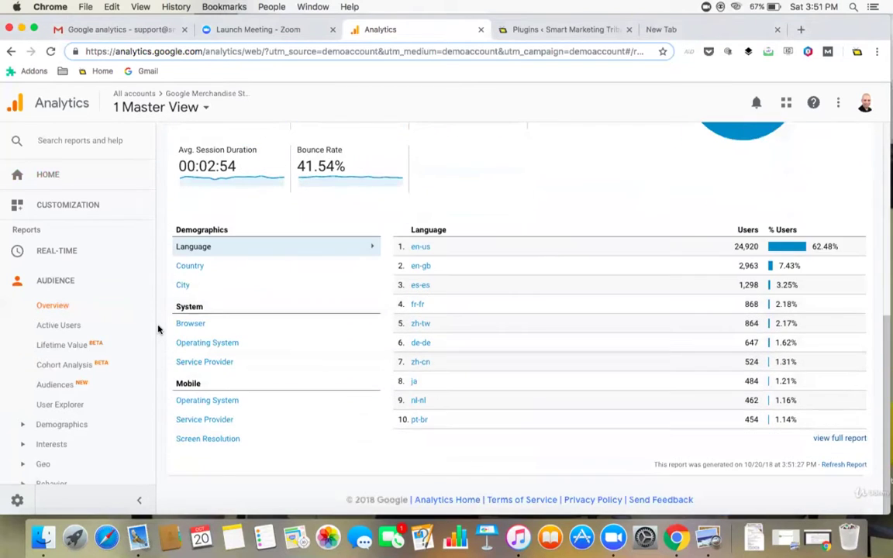
pyautogui.scroll(10, 158, 329)
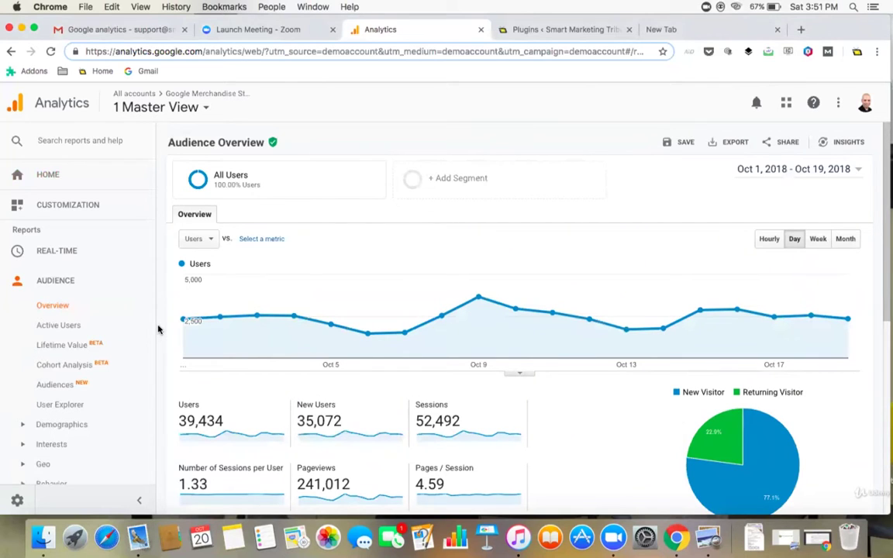
# Start a new audience segment and name it "demographic data locationwise"
pyautogui.click(454, 177)
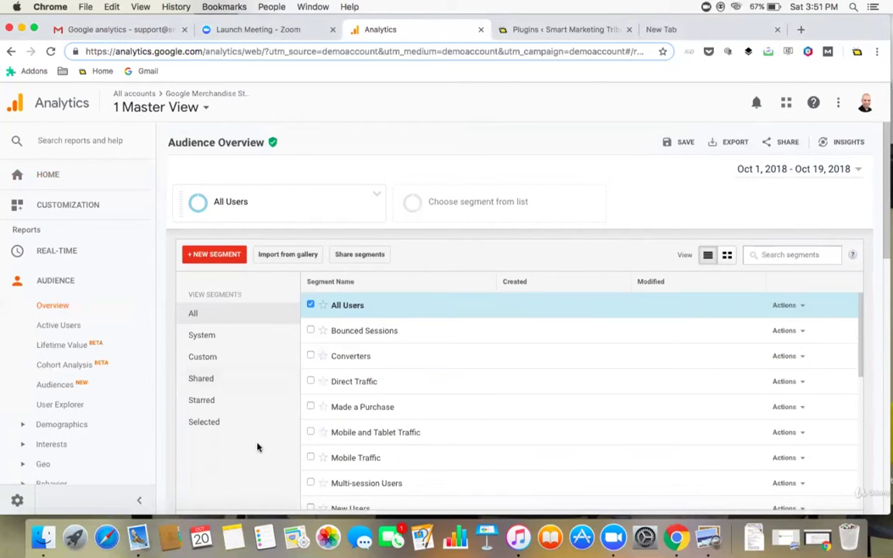
pyautogui.scroll(-2, 256, 462)
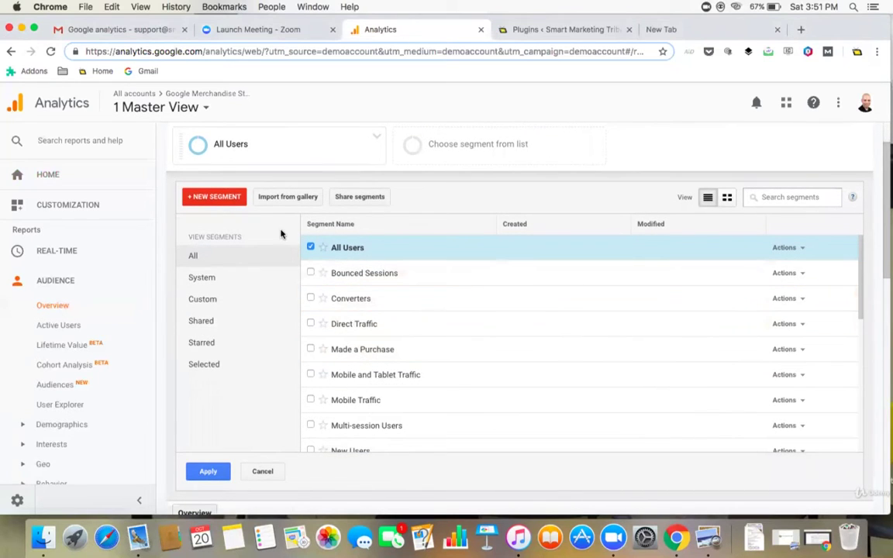
pyautogui.click(213, 197)
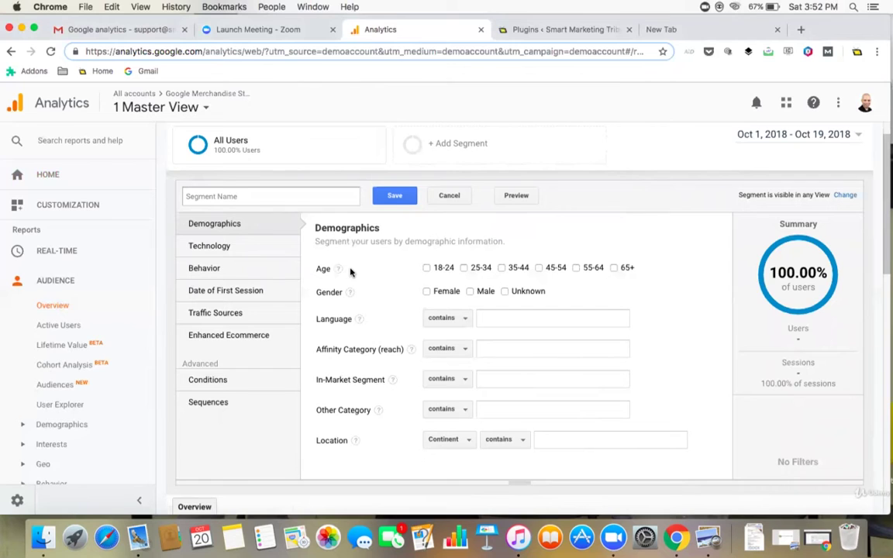
pyautogui.click(193, 196)
pyautogui.write('demographic data loca')
pyautogui.write('tionwise')
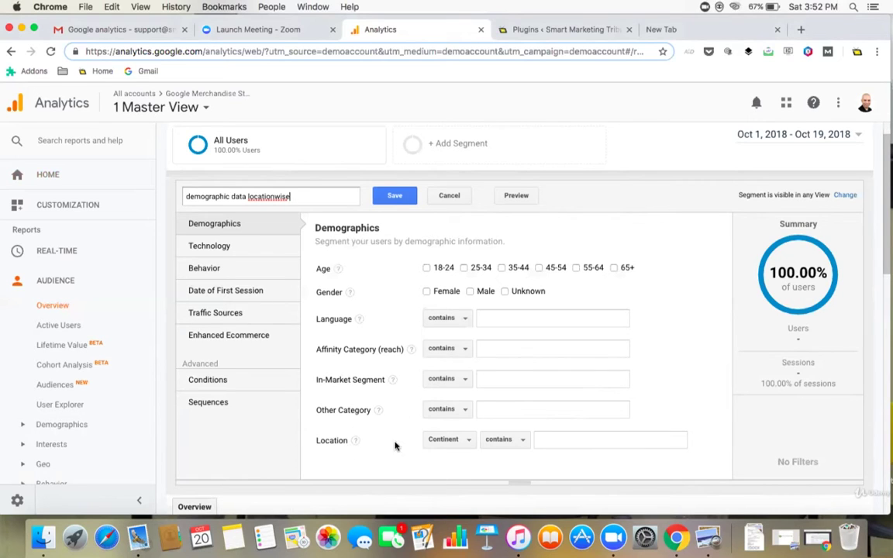
# Set the segment's demographic location filter to Country contains United States
pyautogui.click(471, 441)
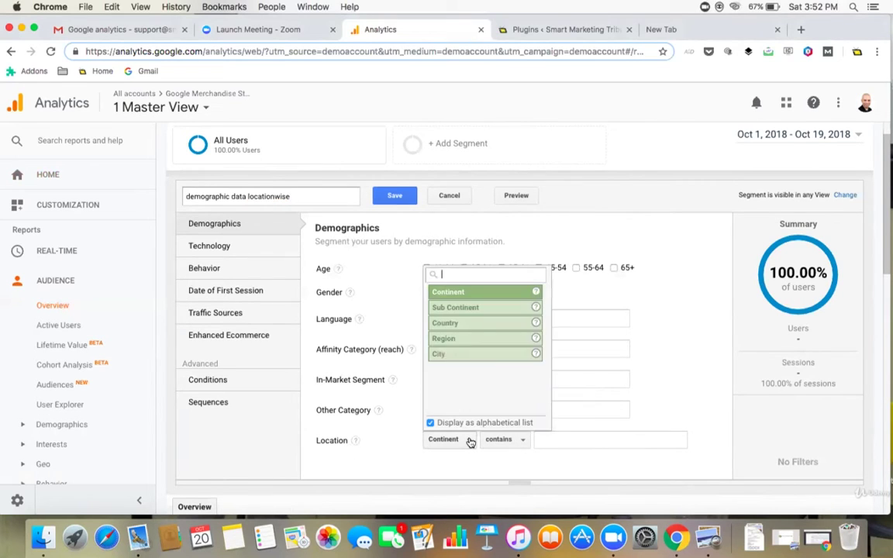
pyautogui.click(462, 322)
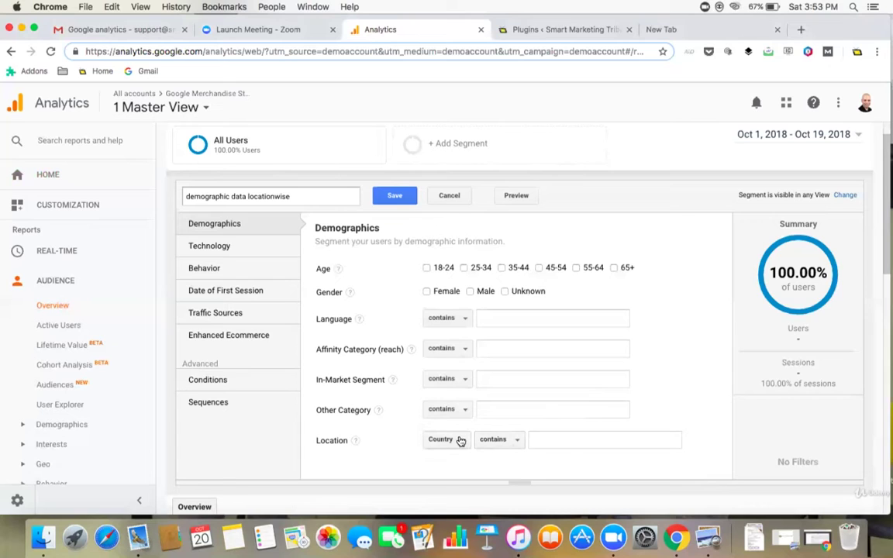
pyautogui.click(515, 440)
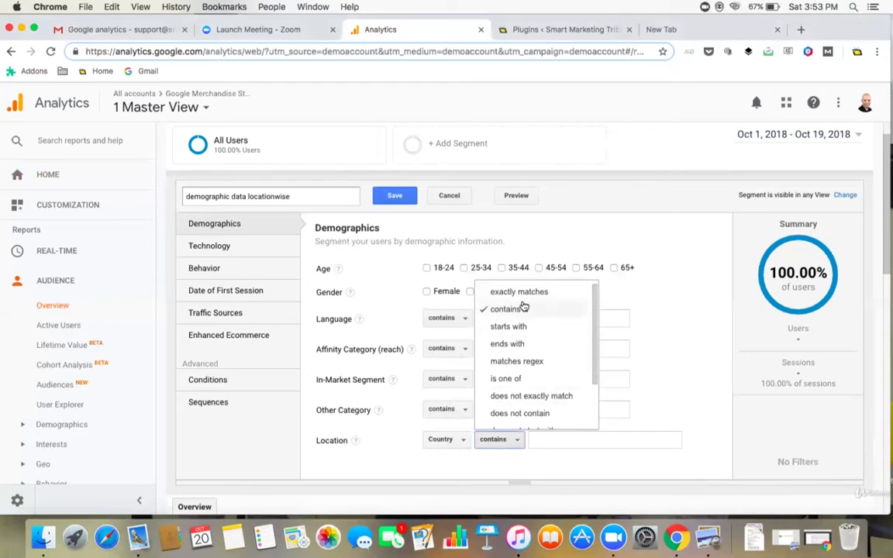
pyautogui.click(538, 439)
pyautogui.click(538, 439)
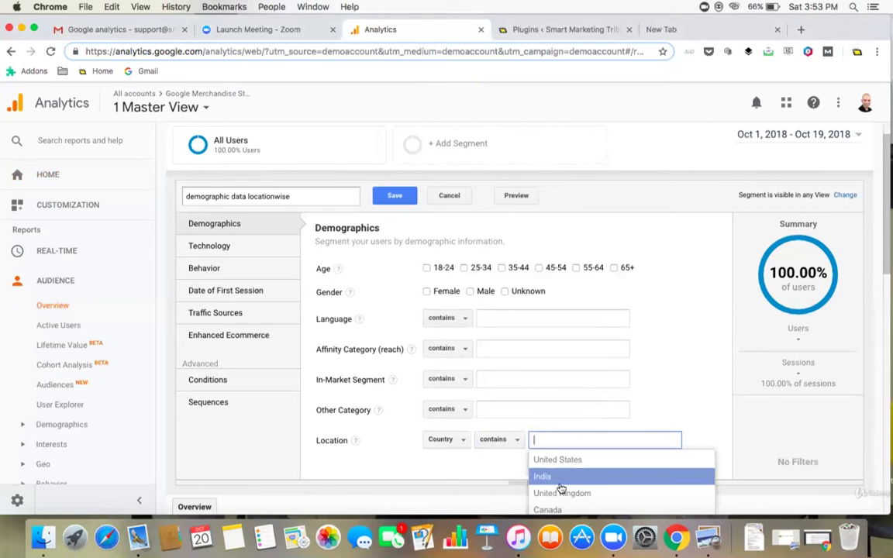
pyautogui.scroll(-1, 507, 464)
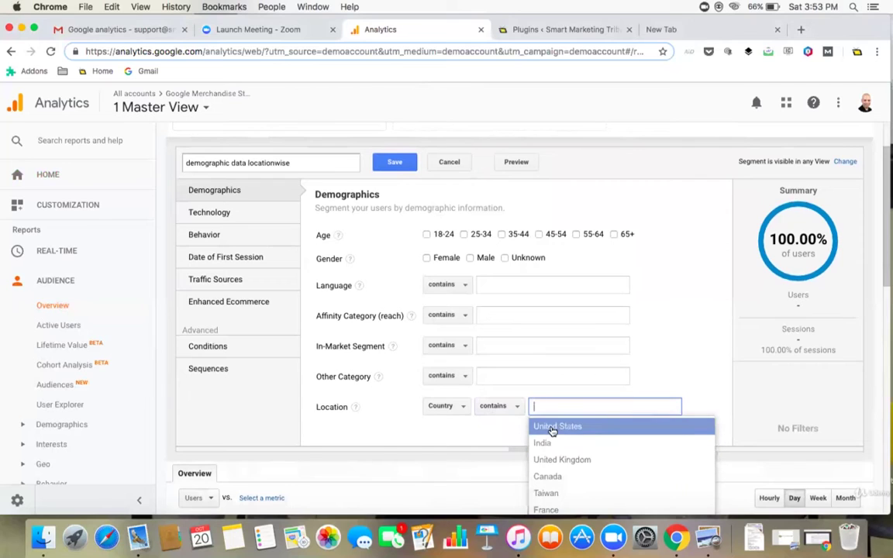
pyautogui.click(564, 427)
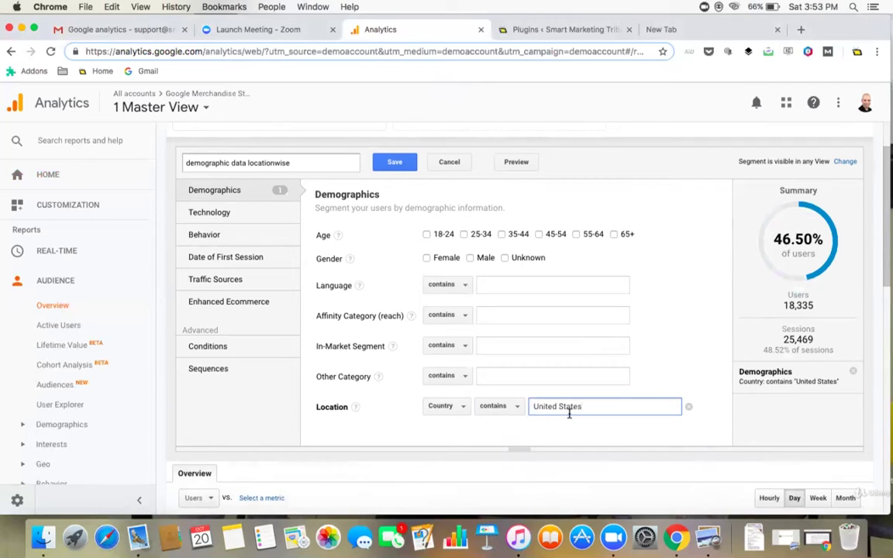
# Clear the country value from the segment's location filter
pyautogui.press('BackSpace')
pyautogui.press('BackSpace')
pyautogui.press('BackSpace')
pyautogui.press('BackSpace')
pyautogui.press('BackSpace')
pyautogui.press('BackSpace')
pyautogui.press('BackSpace')
pyautogui.press('BackSpace')
pyautogui.press('BackSpace')
pyautogui.press('BackSpace')
pyautogui.press('BackSpace')
pyautogui.press('BackSpace')
pyautogui.press('BackSpace')
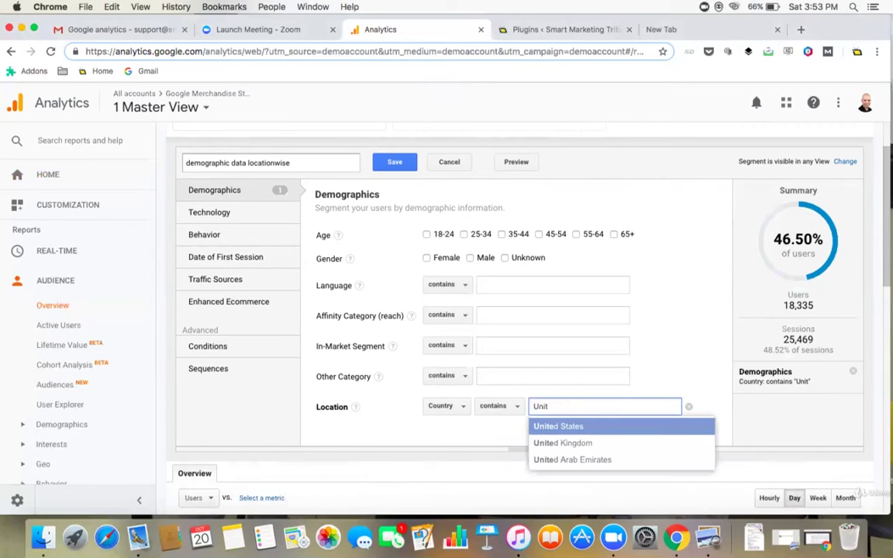
pyautogui.click(484, 442)
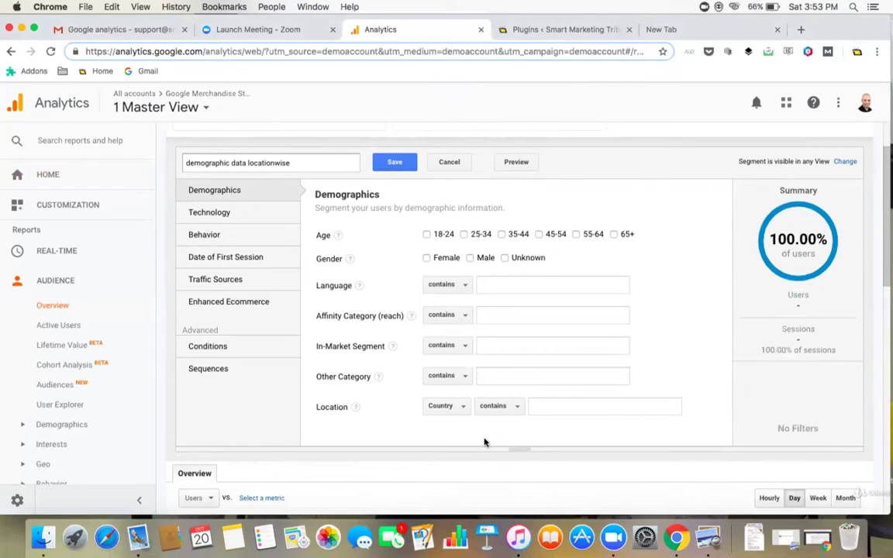
# Try the 25-34 age filter and the Male gender filter on the segment, clearing each one again
pyautogui.click(463, 235)
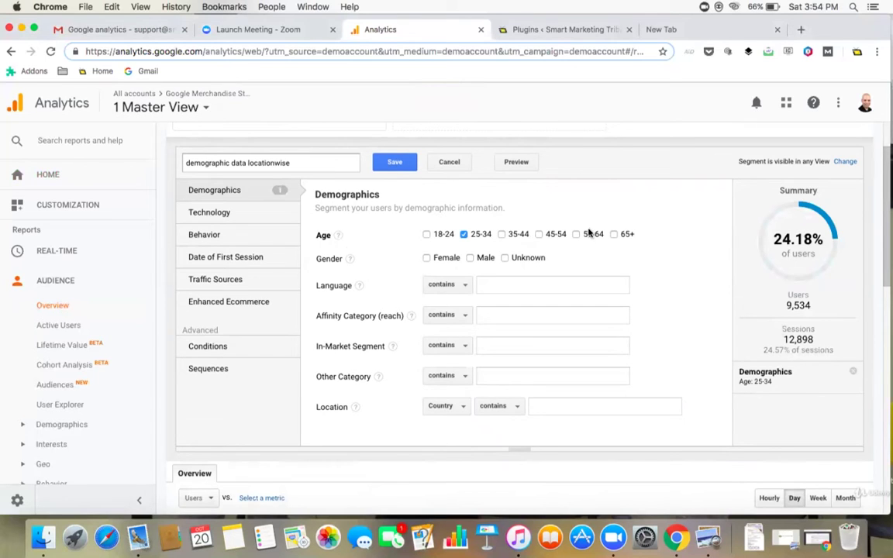
pyautogui.click(463, 234)
pyautogui.click(469, 259)
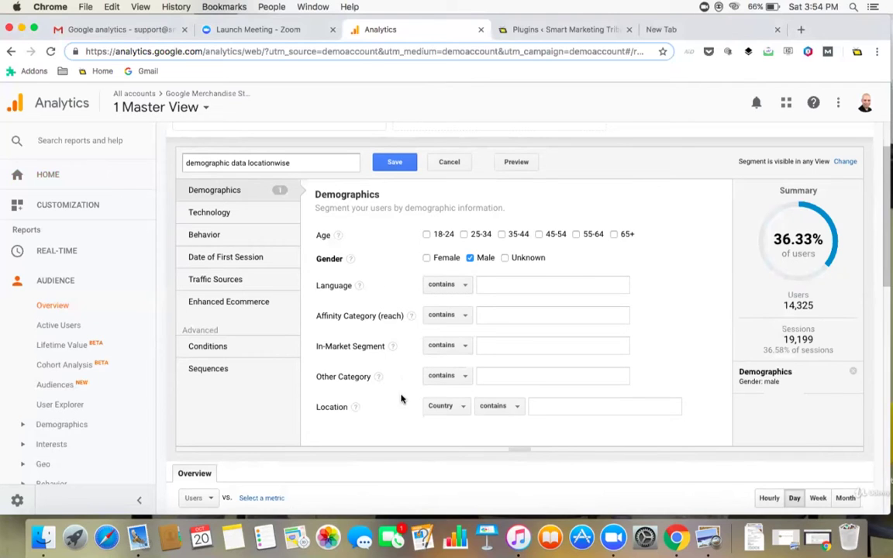
pyautogui.click(469, 257)
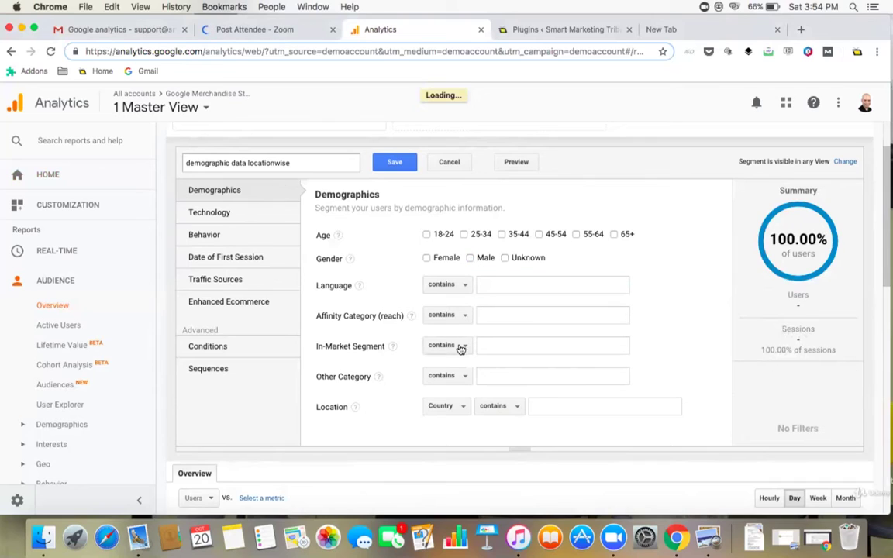
# Filter the segment's location to Country contains United States and save the segment
pyautogui.click(518, 410)
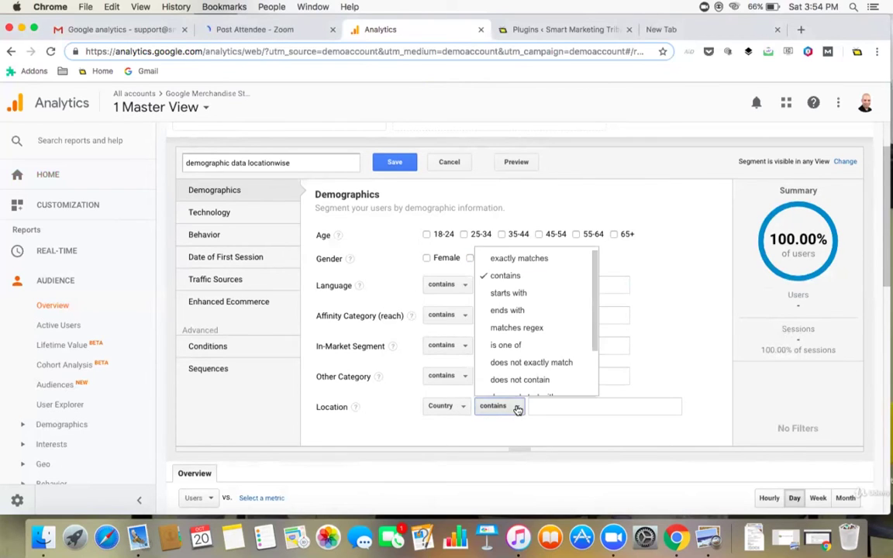
pyautogui.click(515, 406)
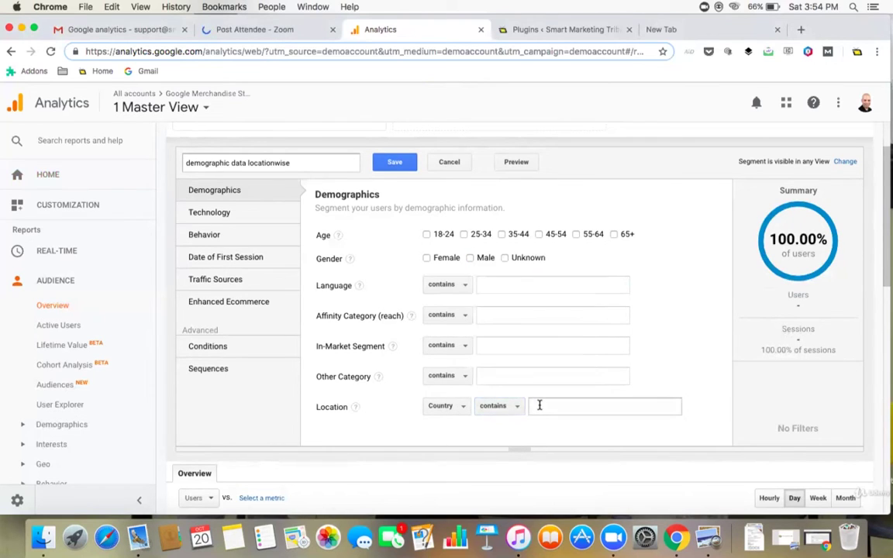
pyautogui.click(538, 405)
pyautogui.click(556, 426)
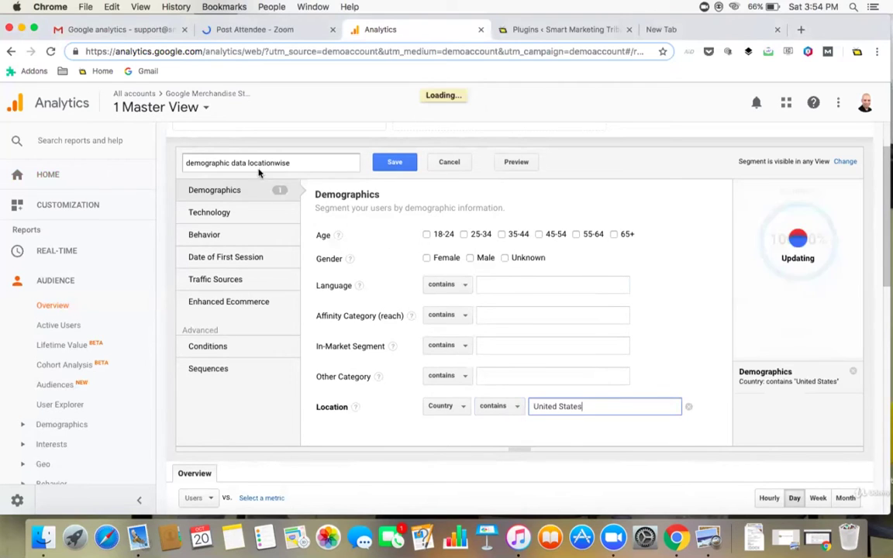
pyautogui.click(393, 161)
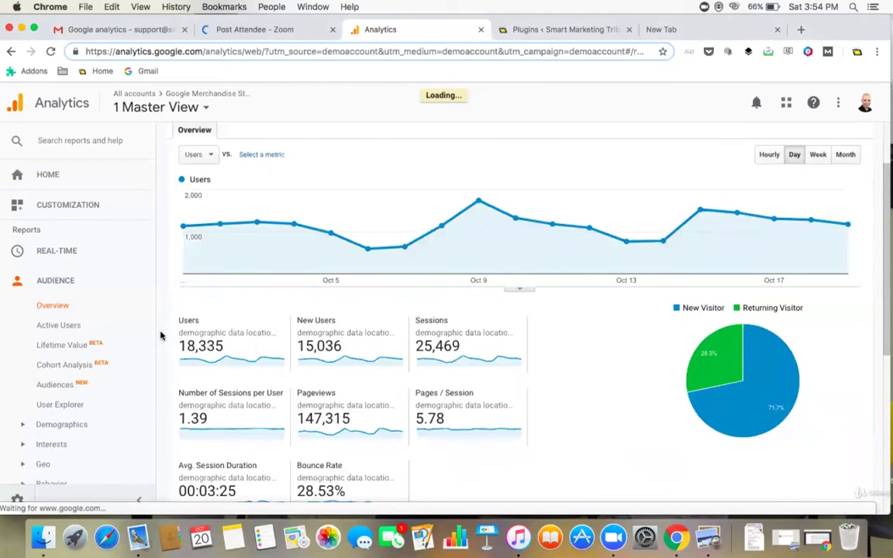
# Review the segmented Audience Overview report and open the Demographics Overview report for the same segment
pyautogui.scroll(-8, 166, 340)
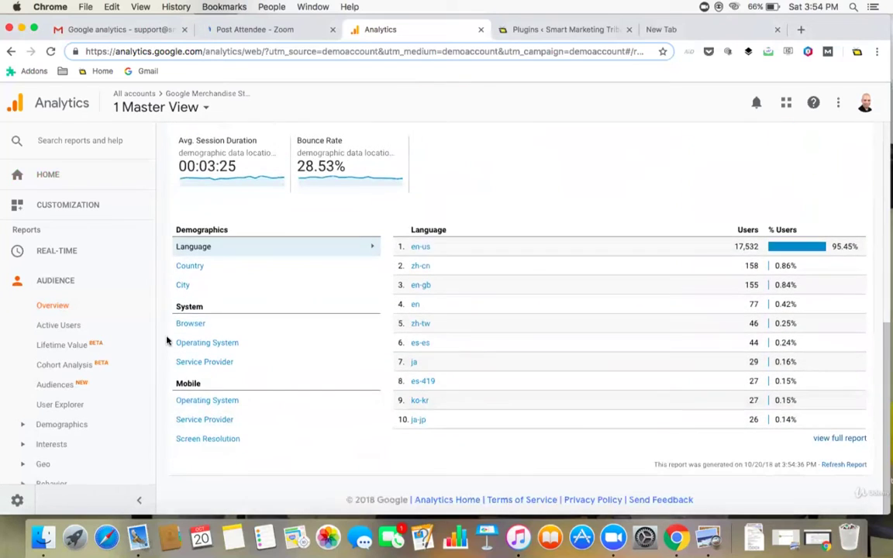
pyautogui.scroll(4, 166, 339)
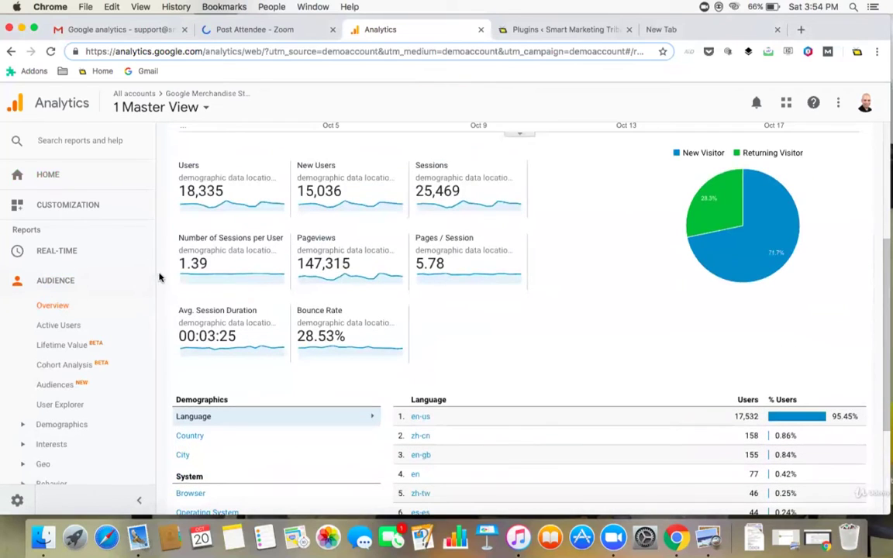
pyautogui.click(62, 424)
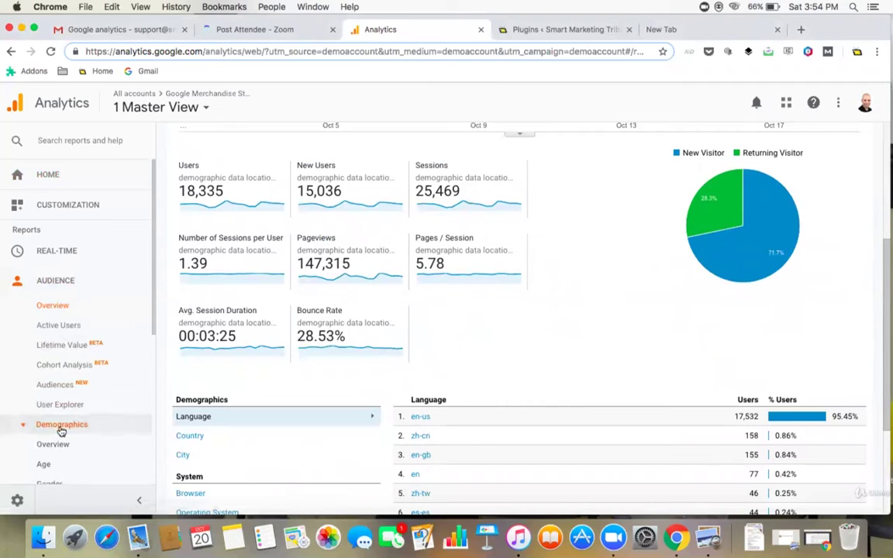
pyautogui.click(56, 442)
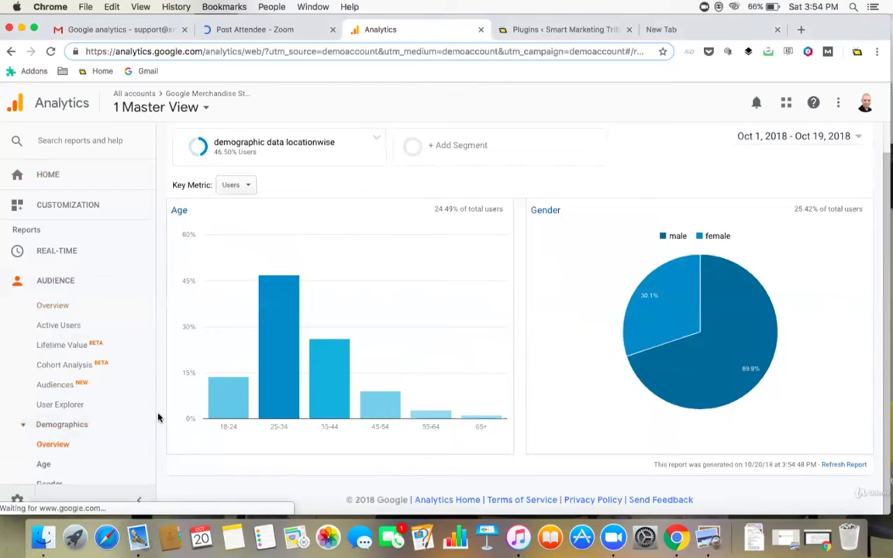
pyautogui.scroll(1, 157, 416)
pyautogui.scroll(-1, 157, 413)
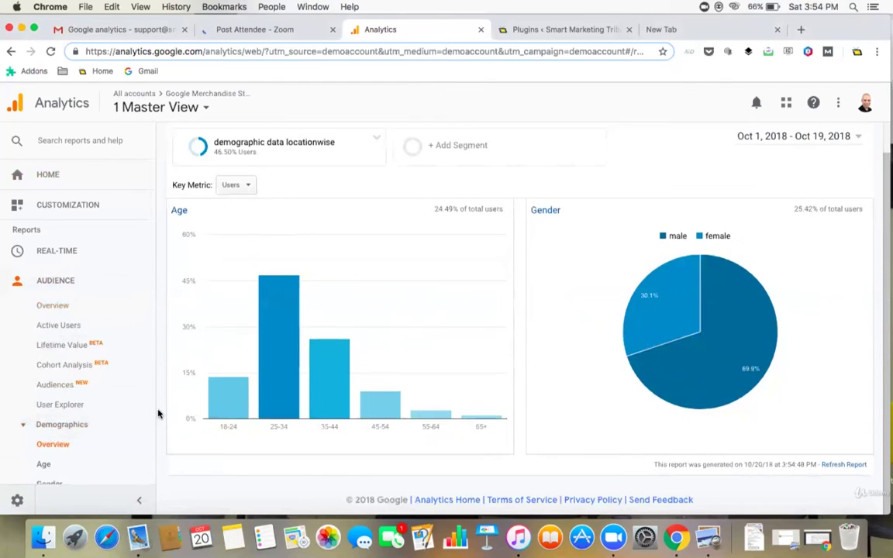
# Open the Demographics Age report for the segment
pyautogui.moveTo(282, 142)
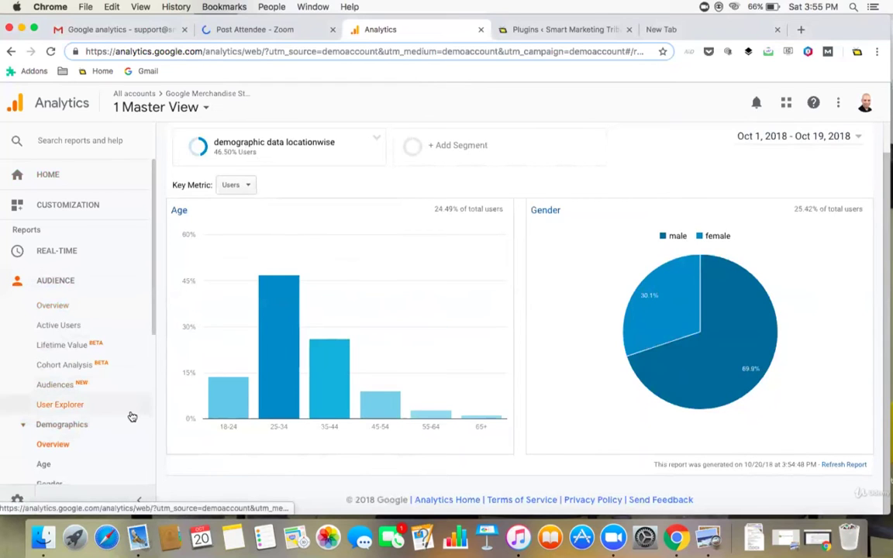
pyautogui.scroll(-4, 130, 416)
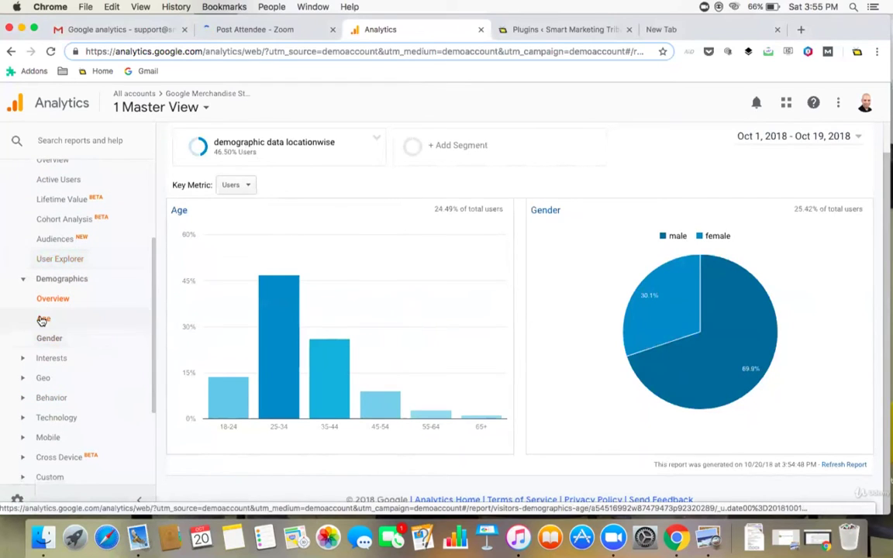
pyautogui.click(42, 320)
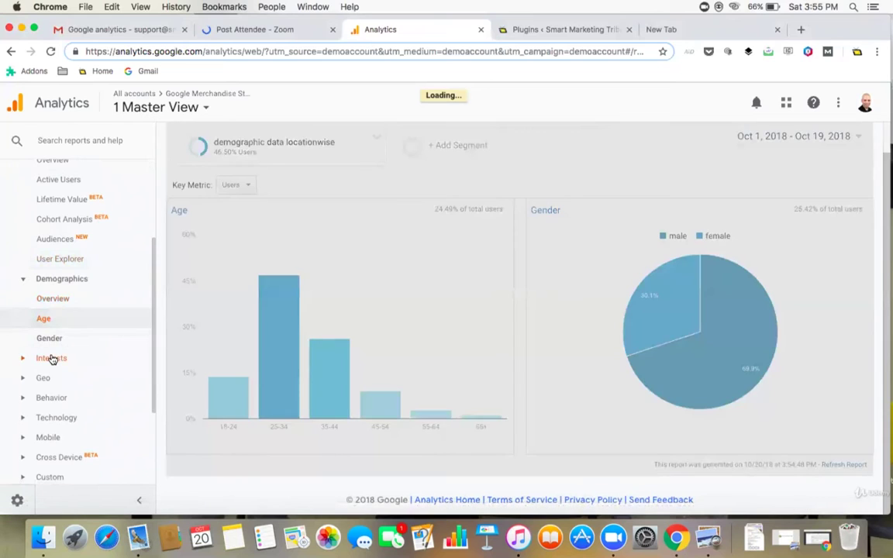
# Examine the Age report's chart and age-group table, and look through the Interests reports and remaining Audience report categories
pyautogui.click(51, 357)
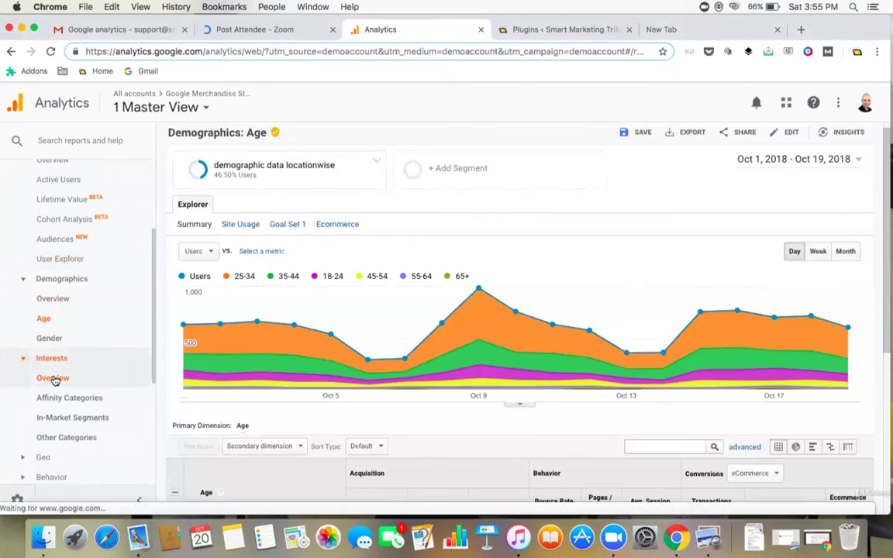
pyautogui.moveTo(291, 164)
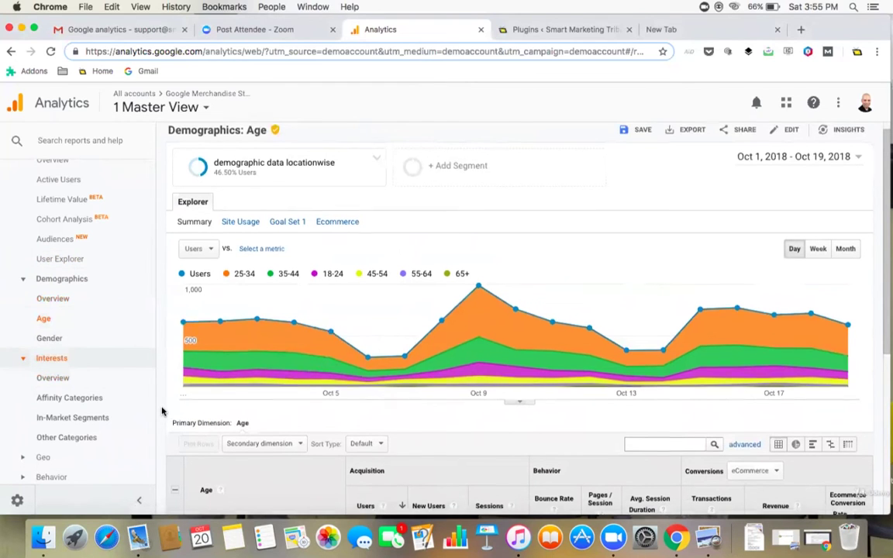
pyautogui.scroll(-5, 162, 411)
pyautogui.scroll(-2, 160, 403)
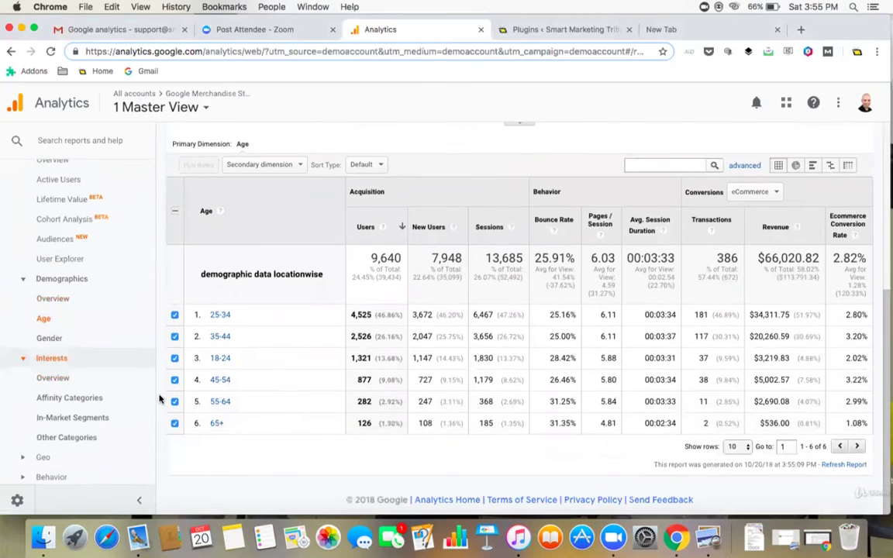
pyautogui.scroll(6, 159, 400)
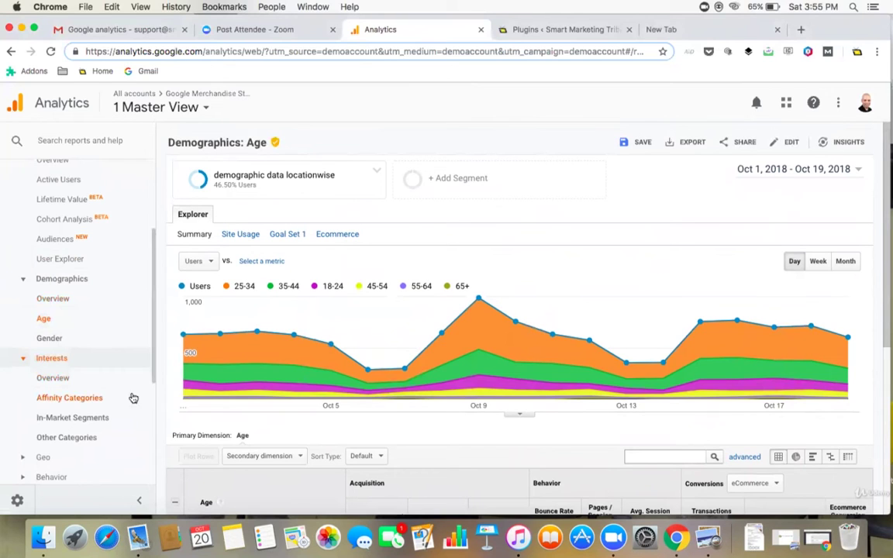
pyautogui.scroll(-4, 62, 403)
pyautogui.scroll(-2, 62, 403)
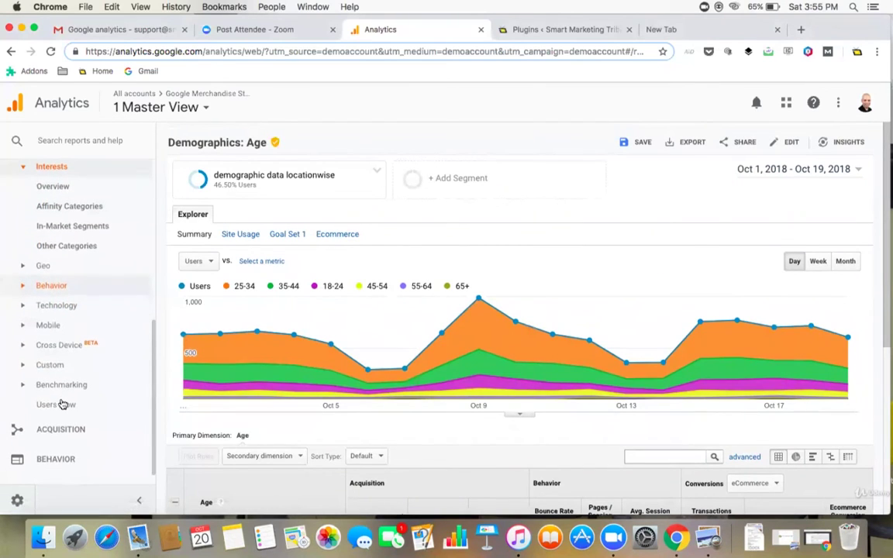
# Delete the "demographic data locationwise" segment from the segment list and confirm the deletion
pyautogui.moveTo(241, 177)
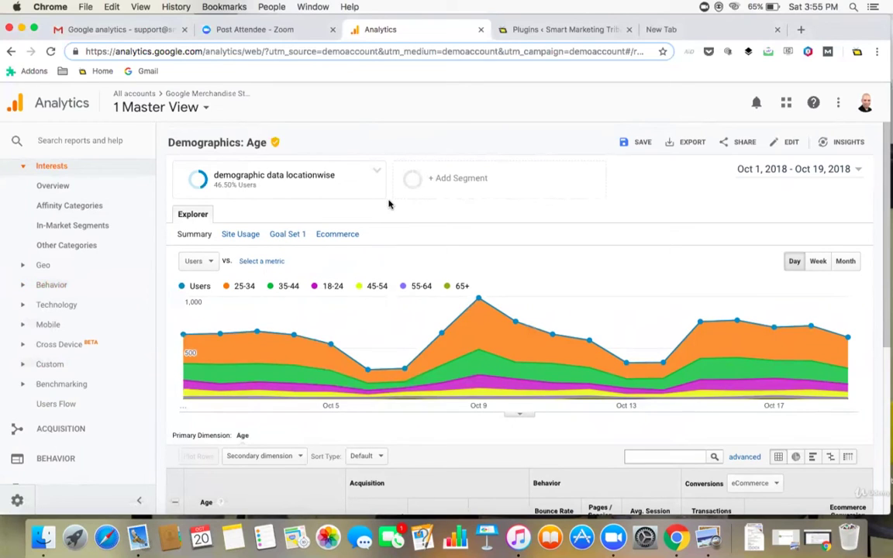
pyautogui.click(446, 180)
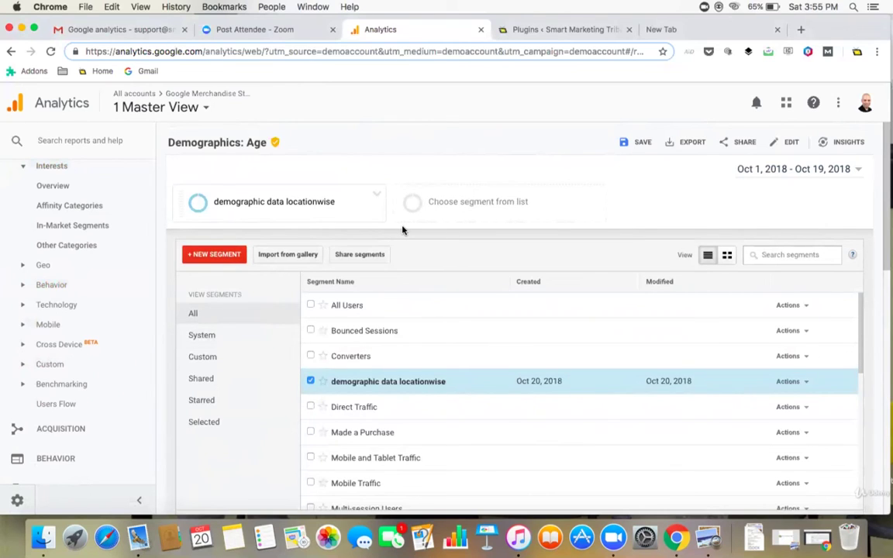
pyautogui.click(806, 382)
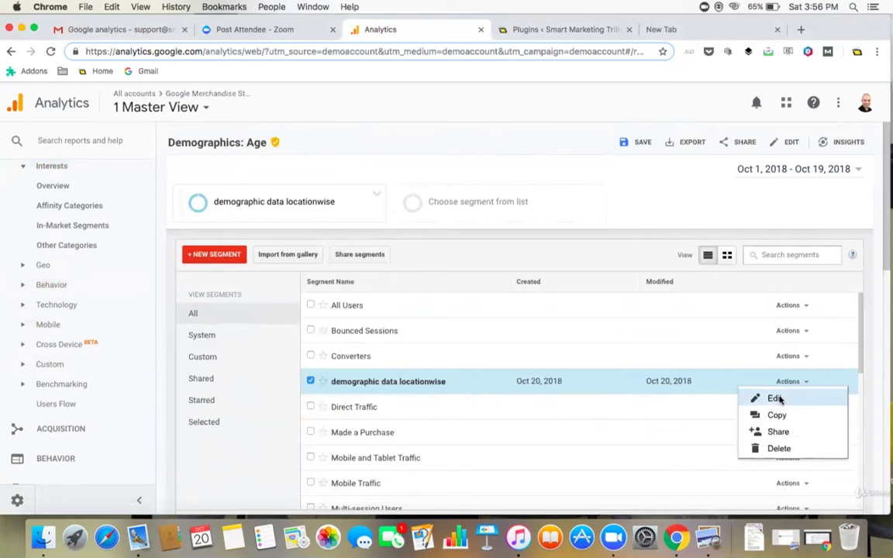
pyautogui.click(778, 449)
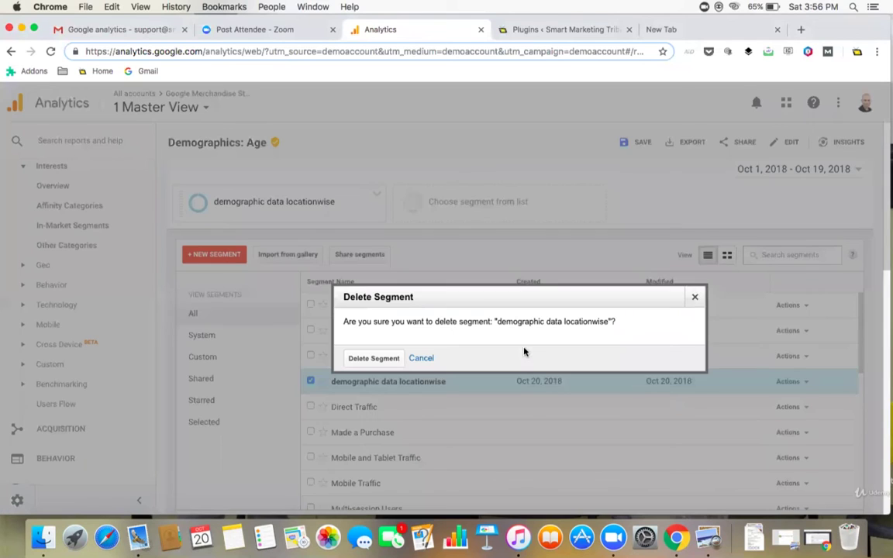
pyautogui.click(374, 358)
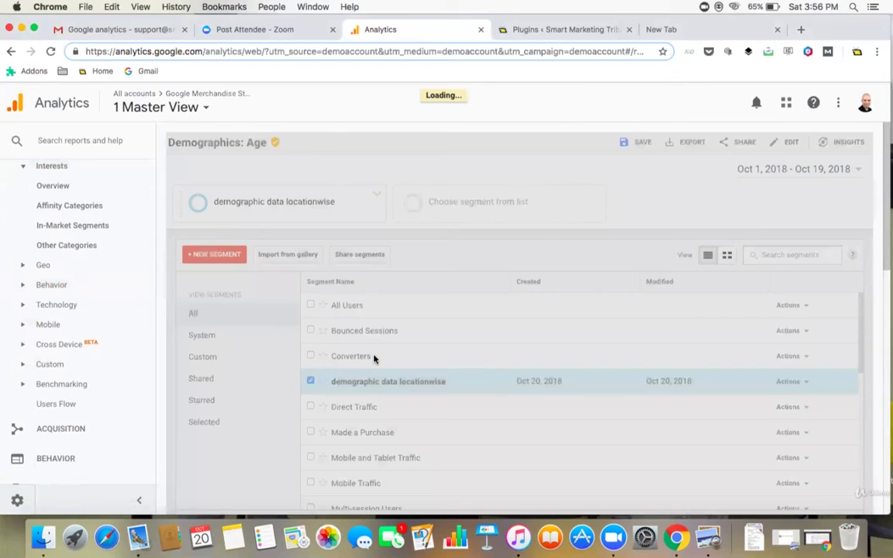